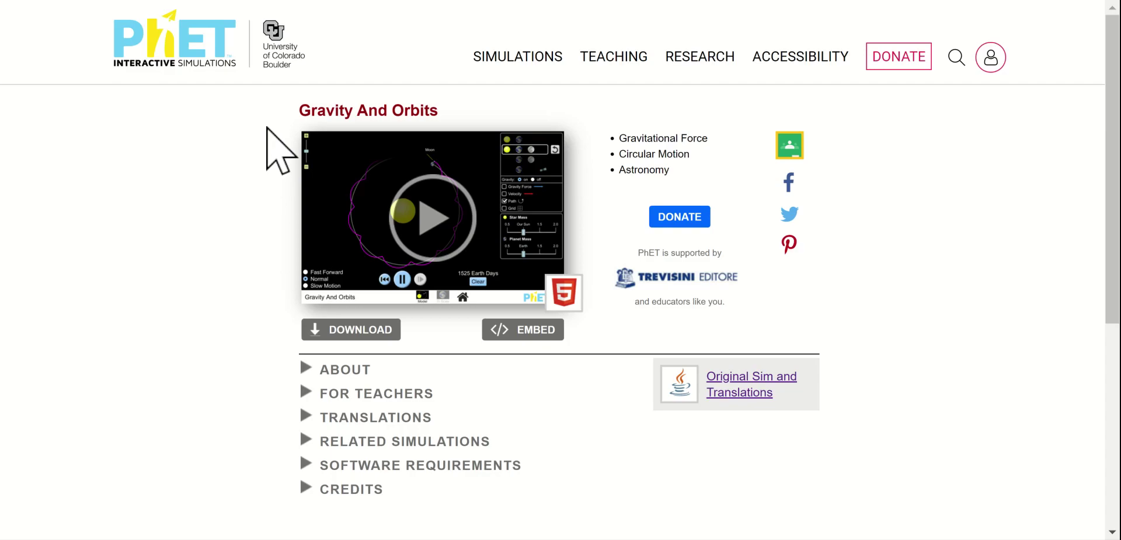
Step: Launch the Gravity And Orbits simulation from its PhET web page
click(428, 207)
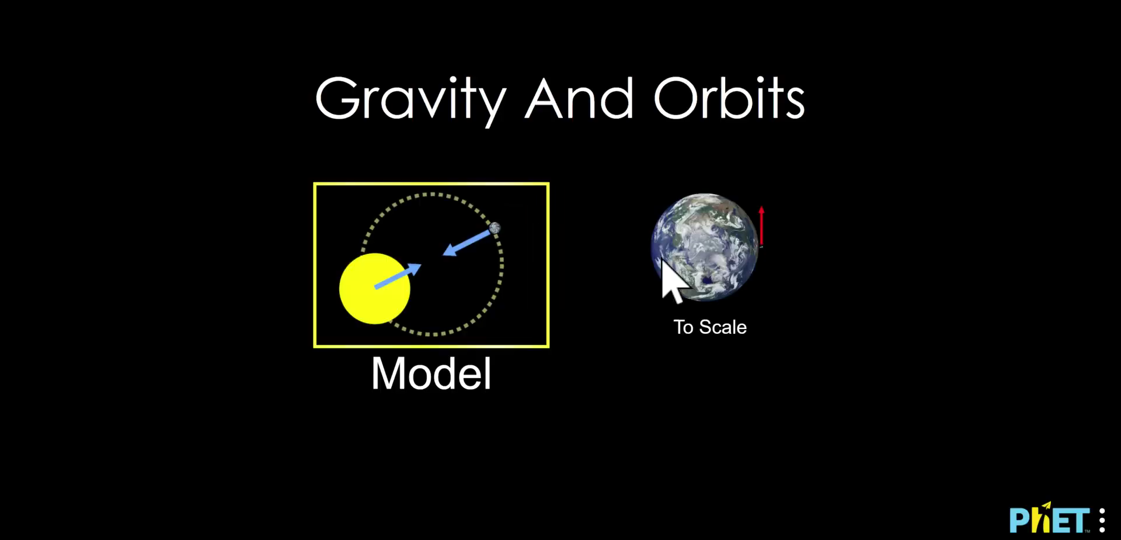
Step: Choose the Model screen to show the star and planet paused at 0 Earth Days
click(462, 275)
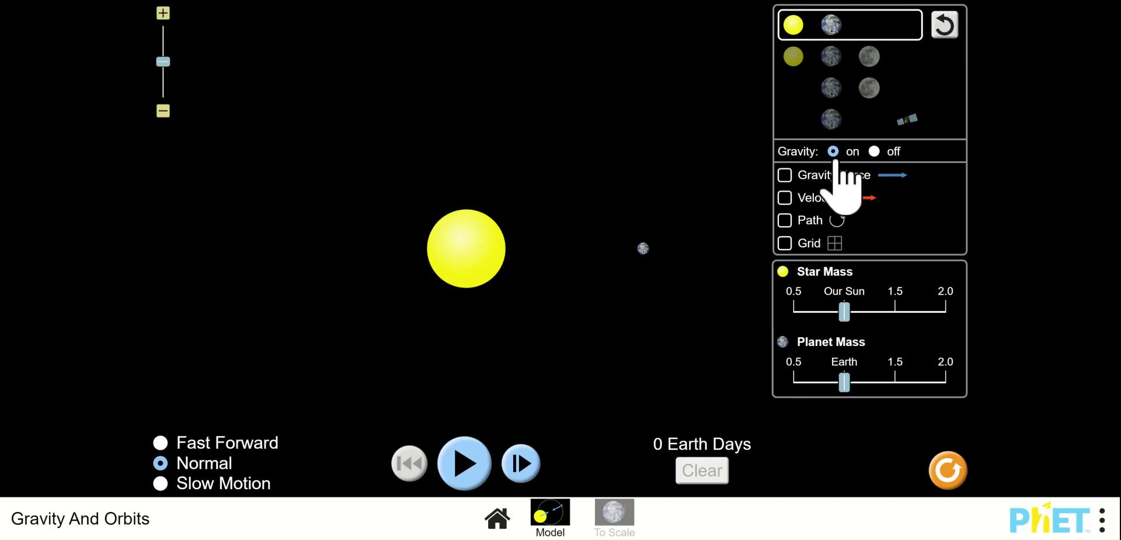
Step: Show gravity force arrows, velocity arrow and grid, then move the planet slightly farther from the star
click(785, 198)
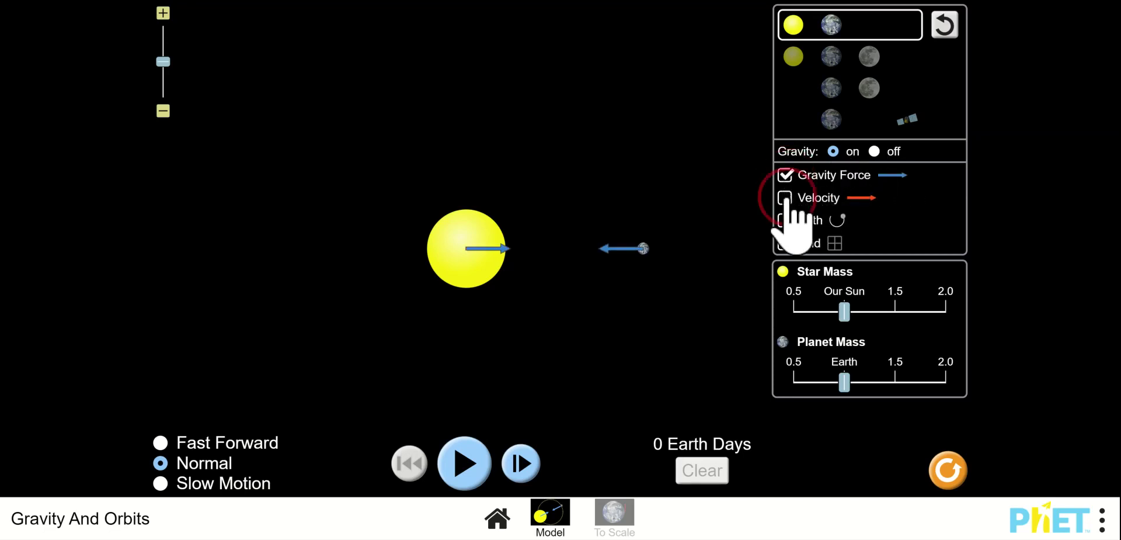
click(786, 221)
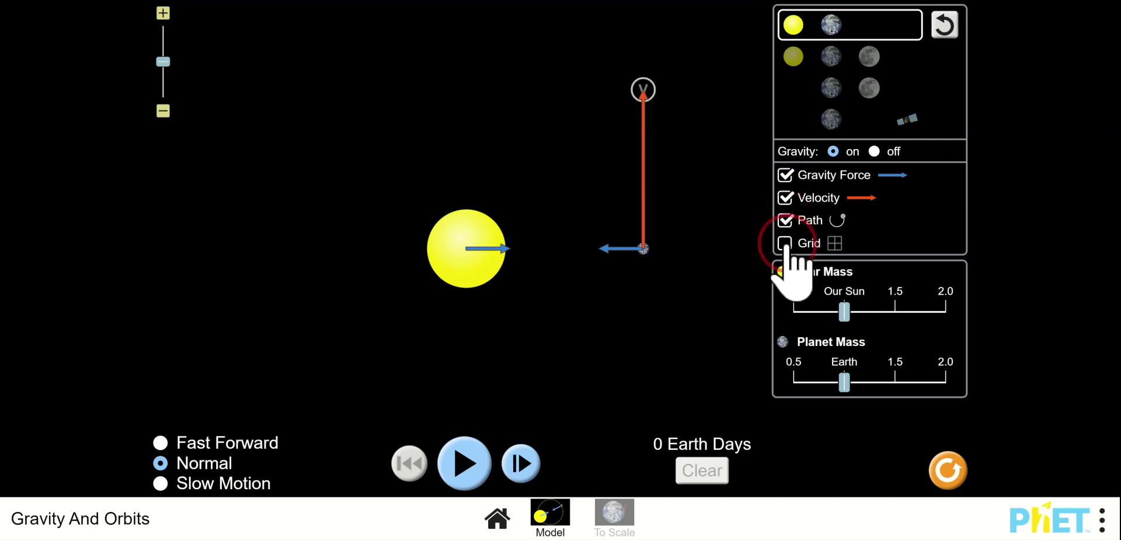
click(785, 243)
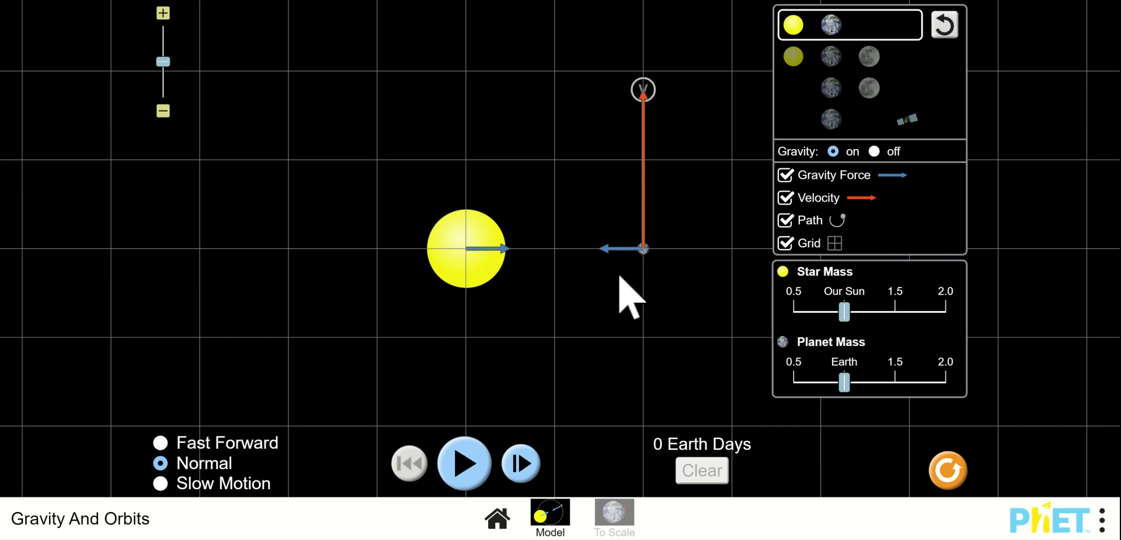
drag(643, 250, 674, 250)
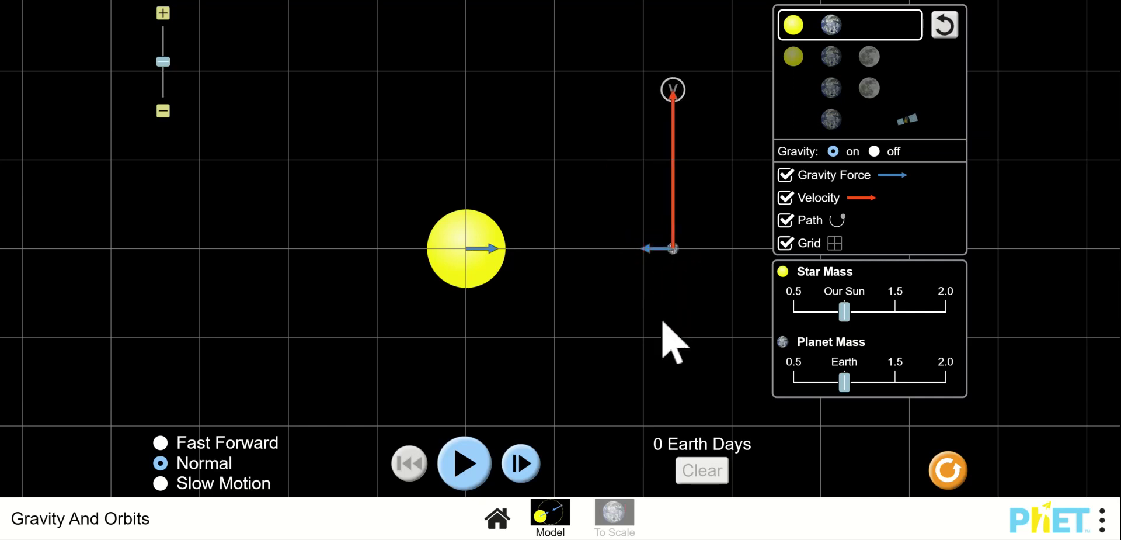
Step: Reset All, turn the grid back on, and leave star and planet masses at Our Sun and Earth
click(948, 469)
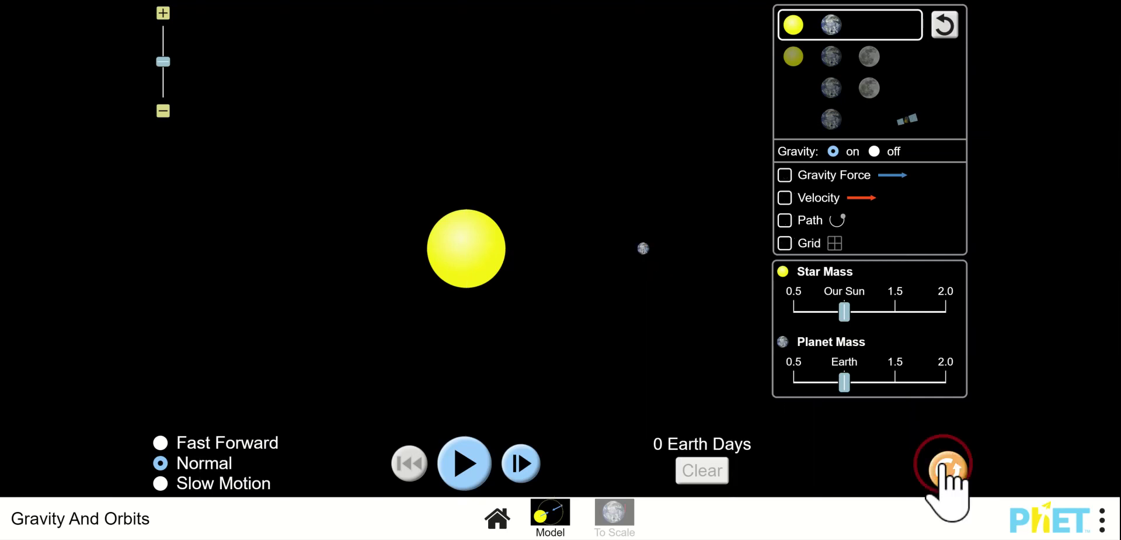
click(785, 243)
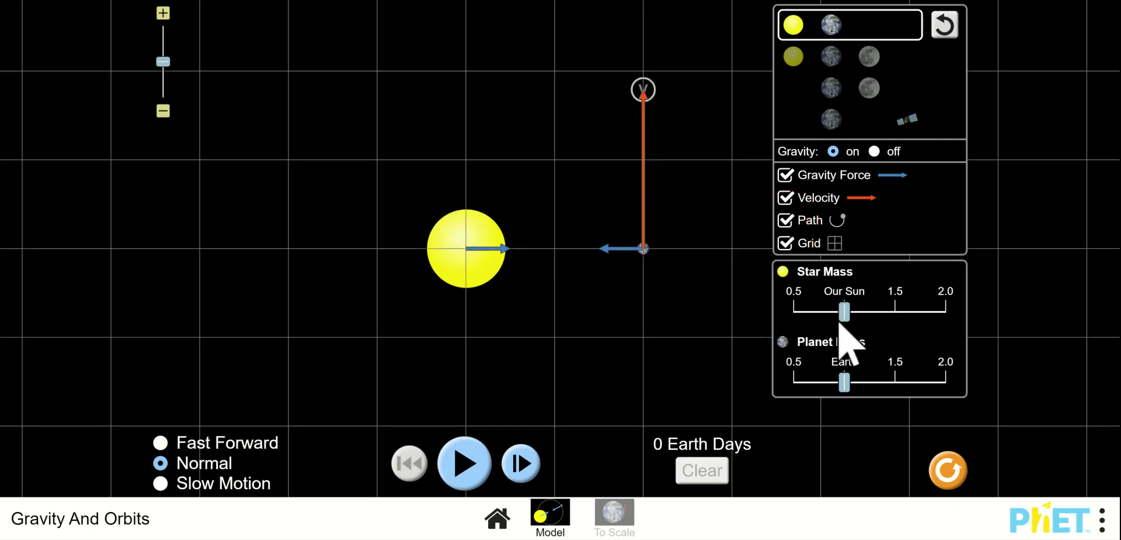
drag(846, 313, 845, 311)
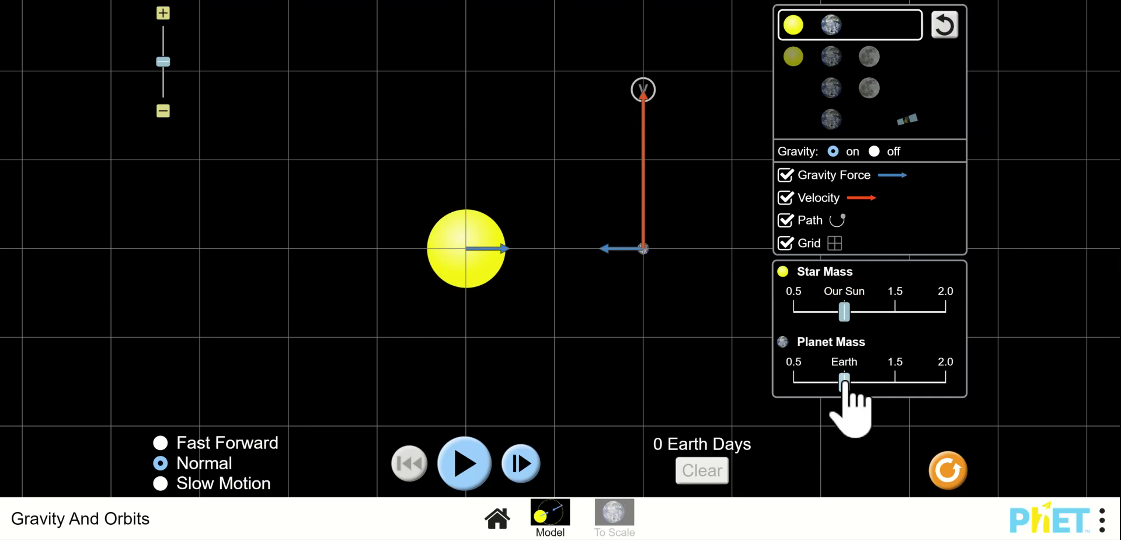
drag(844, 381, 845, 383)
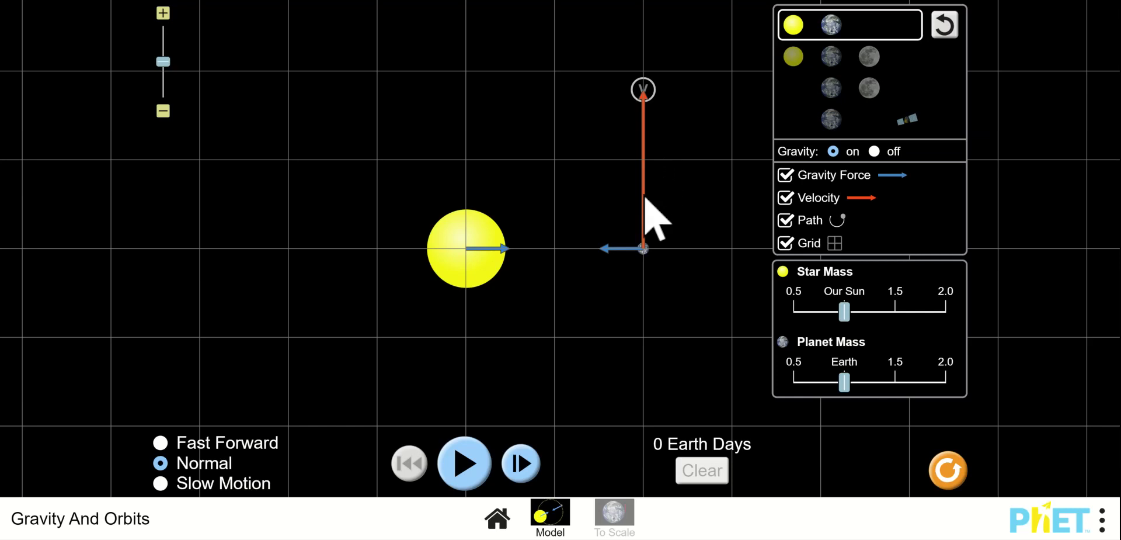
Step: Run the orbit, raising star mass to 1.5 then lowering it to just above Our Sun
click(466, 464)
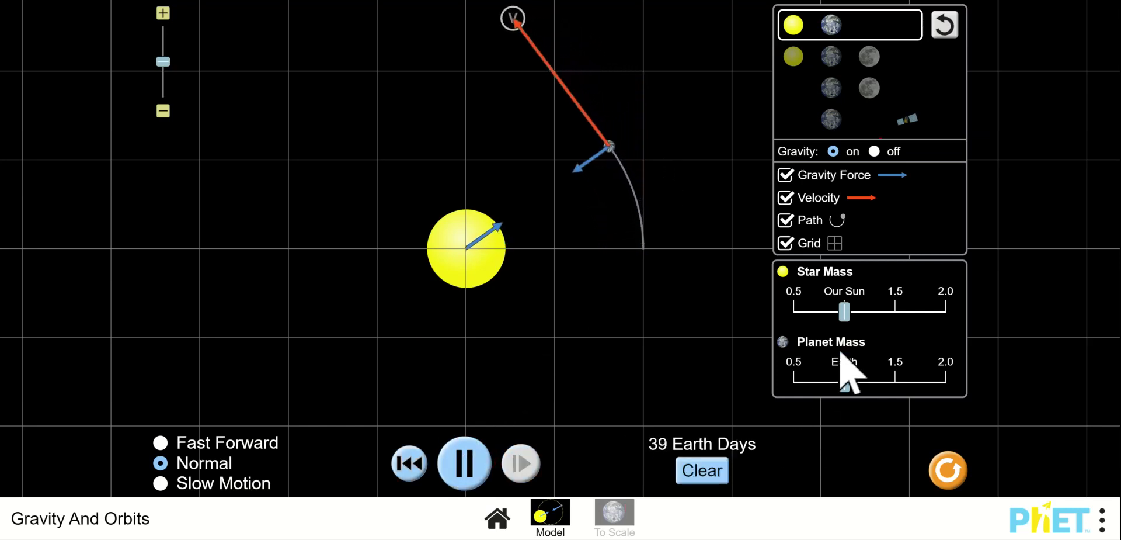
drag(843, 308, 893, 308)
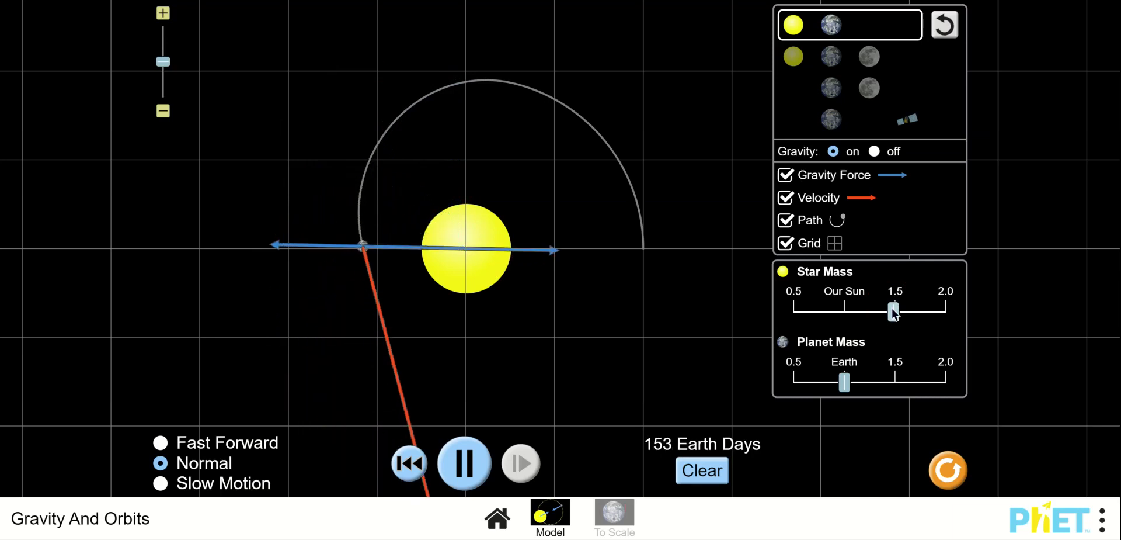
drag(893, 311, 874, 311)
drag(875, 244, 864, 244)
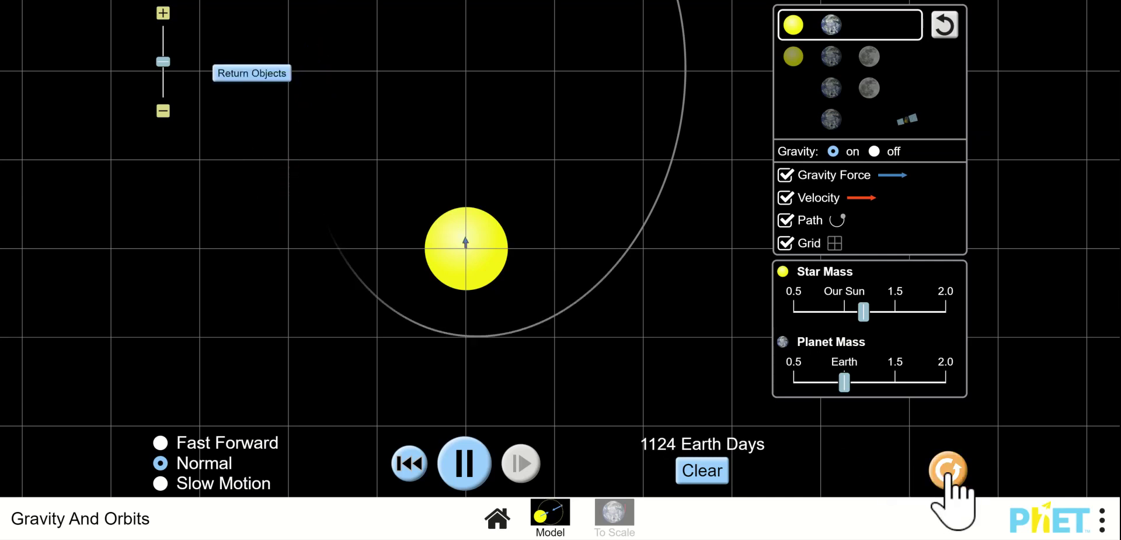
Step: Reset All, show gravity force and velocity arrows, then run and pause at 78 Earth Days
click(949, 472)
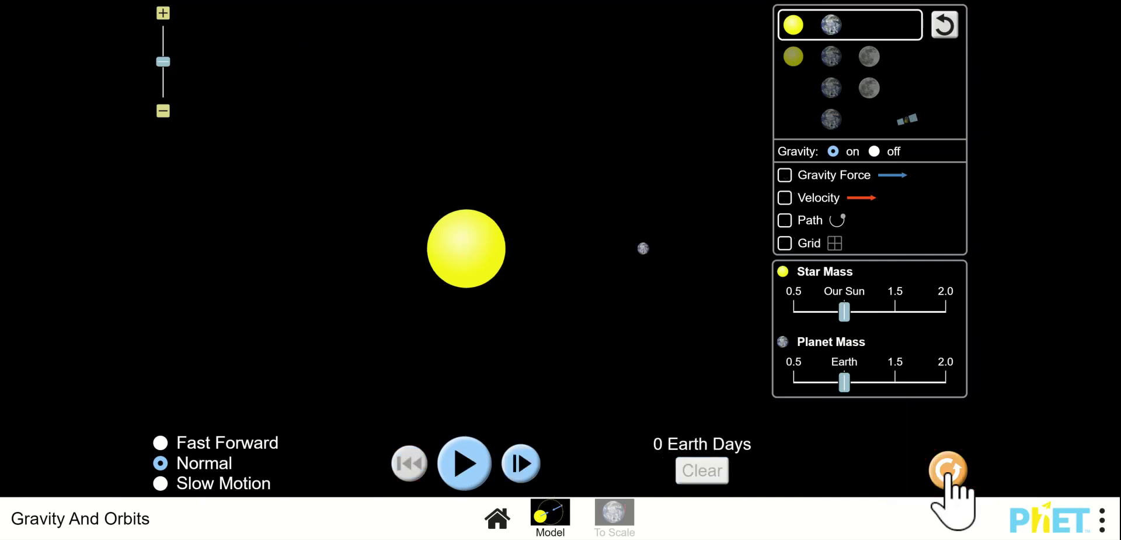
click(785, 175)
click(785, 198)
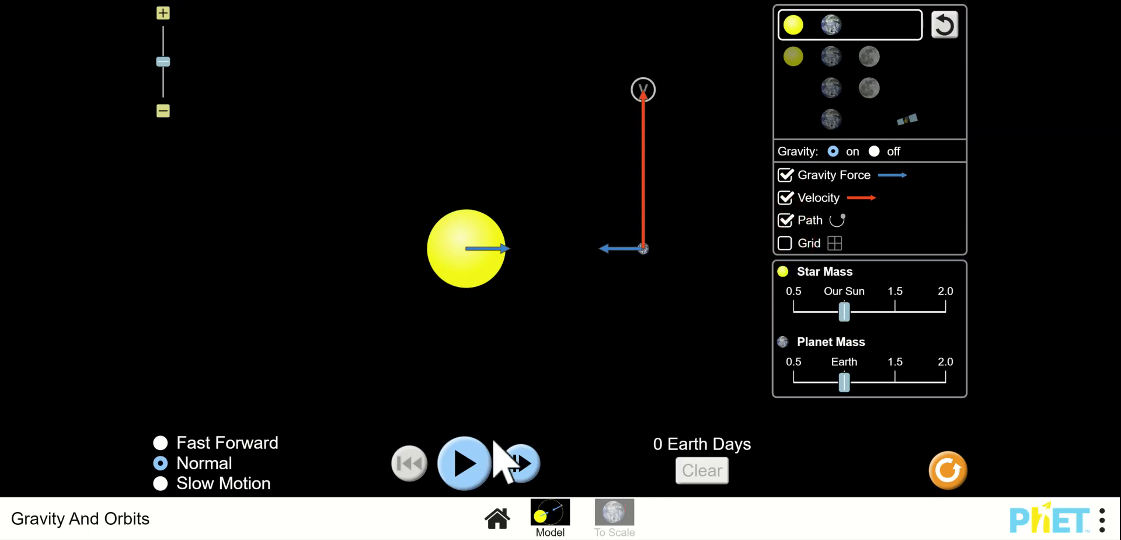
click(465, 463)
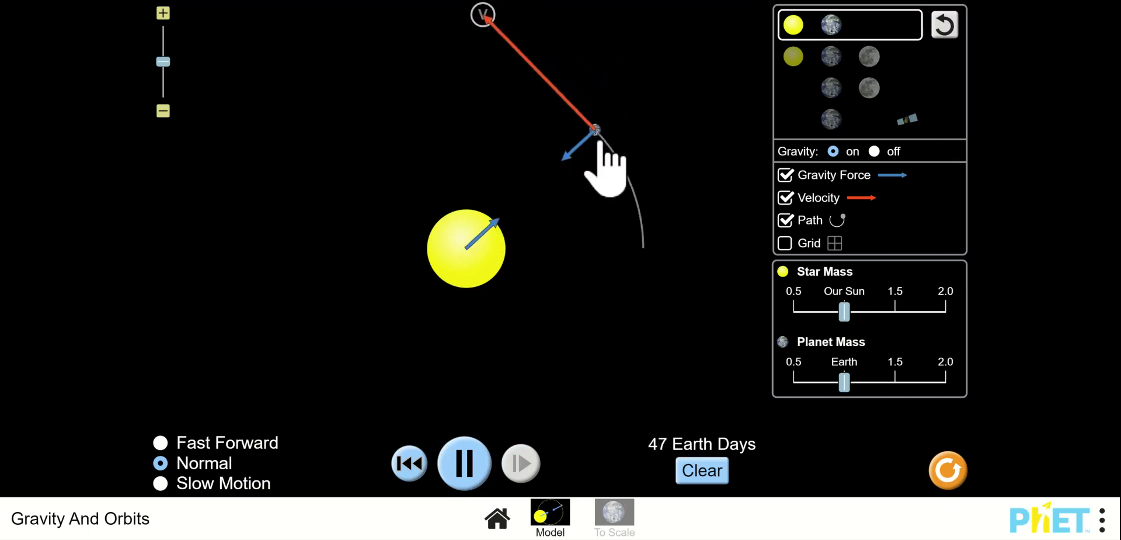
click(465, 462)
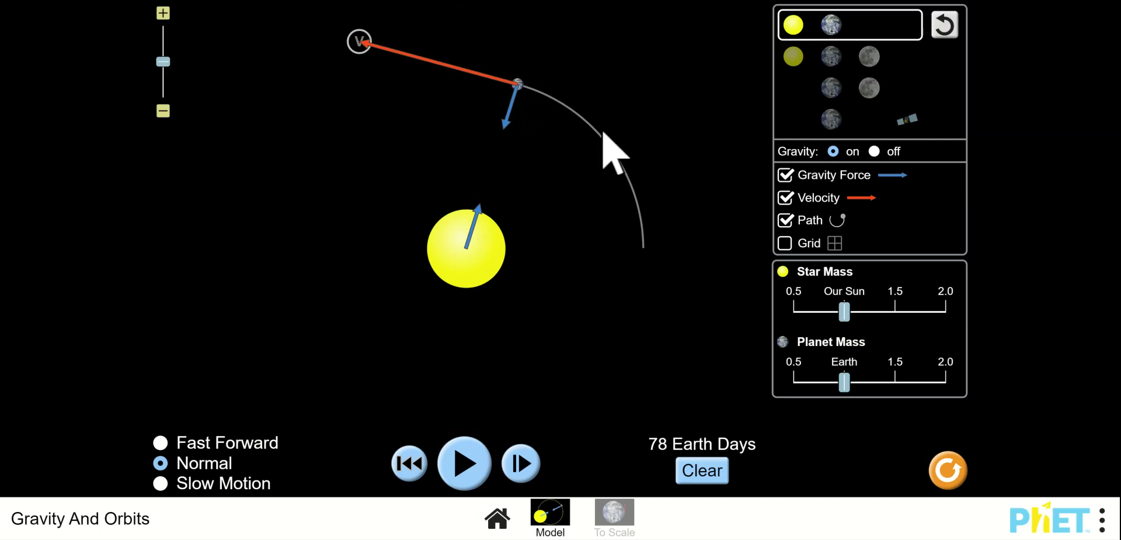
Step: Turn on the grid and drag the planet to a new starting position
click(785, 243)
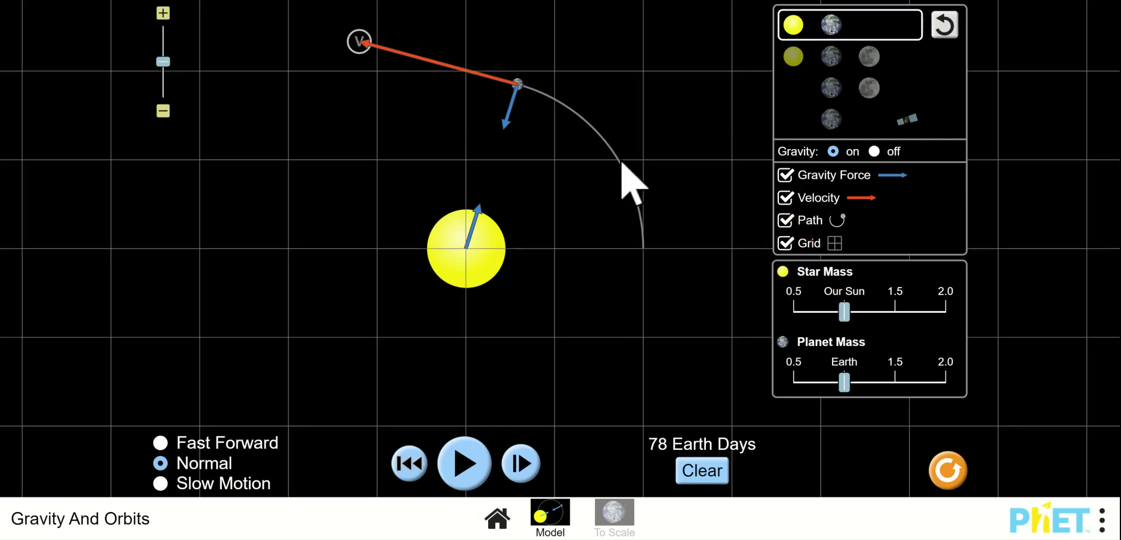
click(517, 85)
mouse_move(517, 85)
mouse_down()
mouse_move(506, 120)
mouse_move(504, 93)
mouse_up()
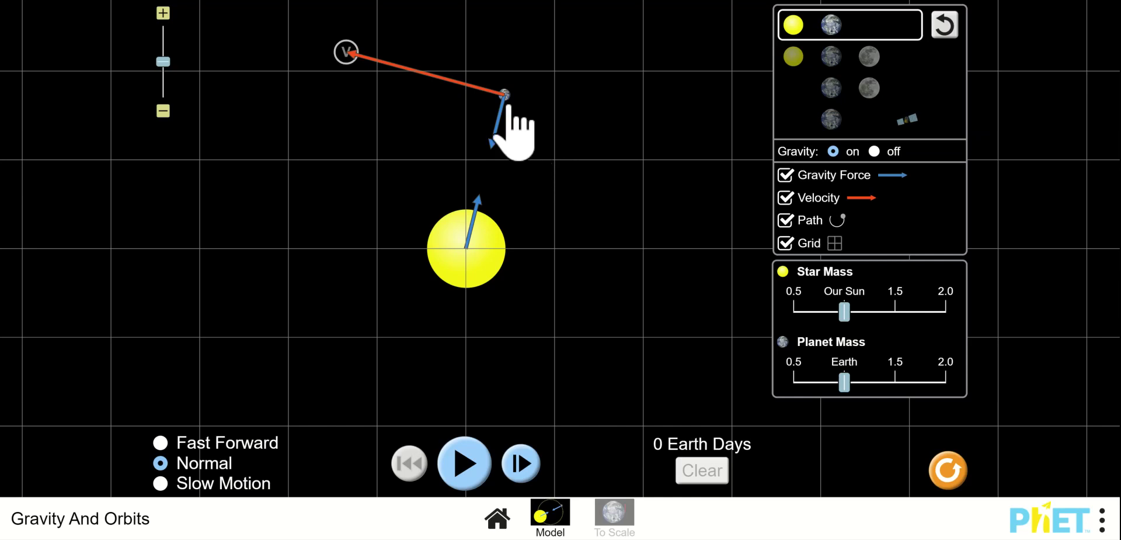
Step: Place the planet level with the star on its right and run it, watching it fall inward
drag(506, 98, 658, 249)
drag(677, 249, 614, 252)
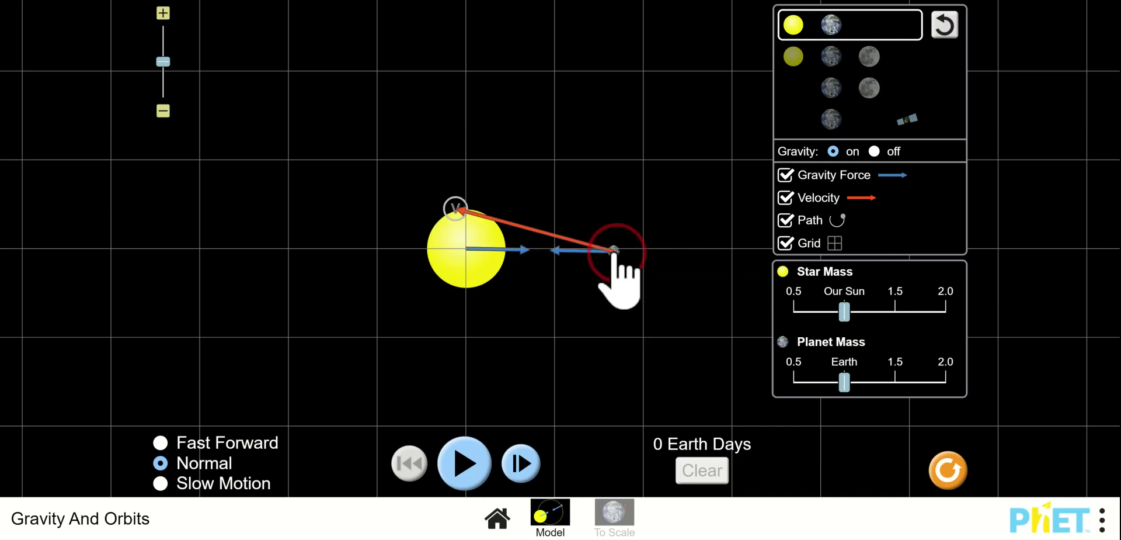
click(465, 463)
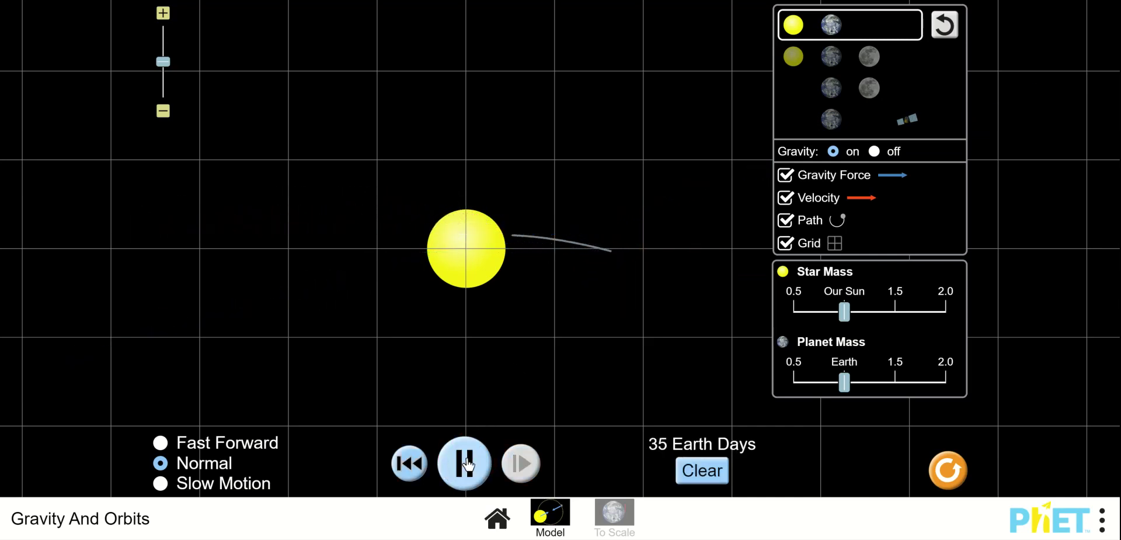
Step: Reset All, show the grid, move the planet slightly closer to the star, and run a near-circular orbit
click(948, 468)
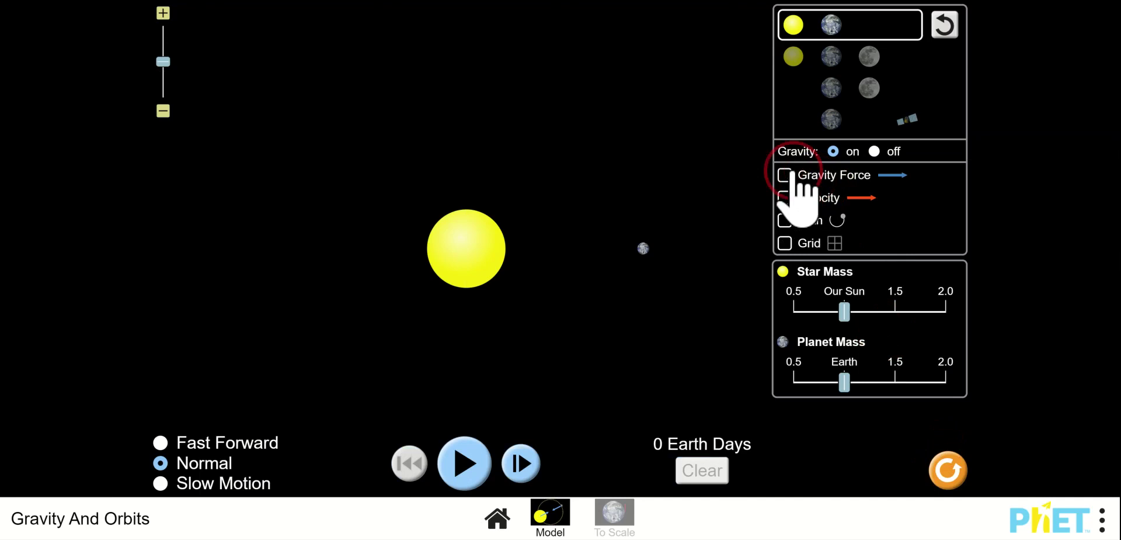
click(786, 243)
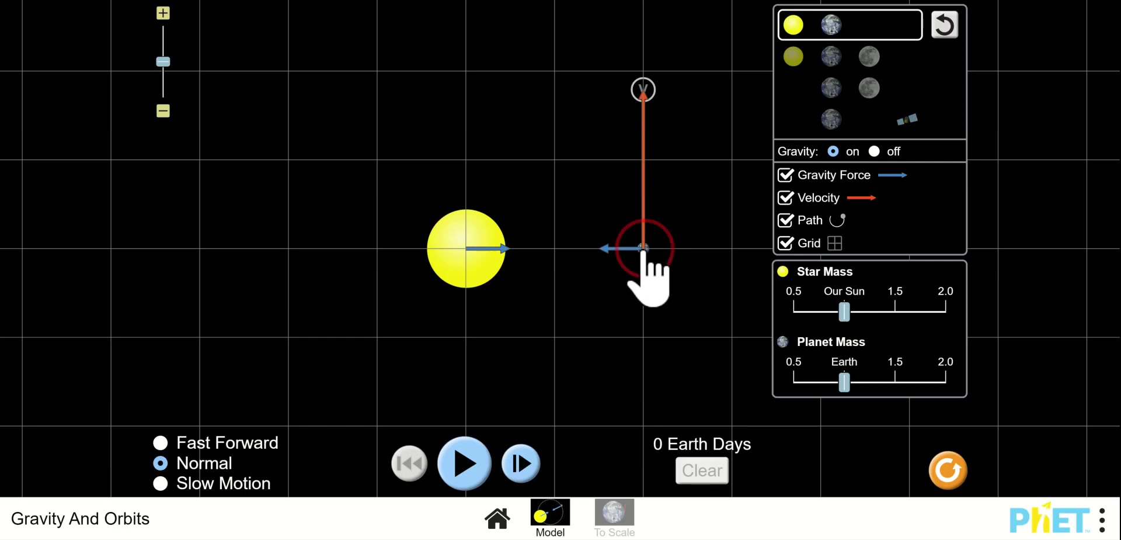
drag(643, 250, 618, 250)
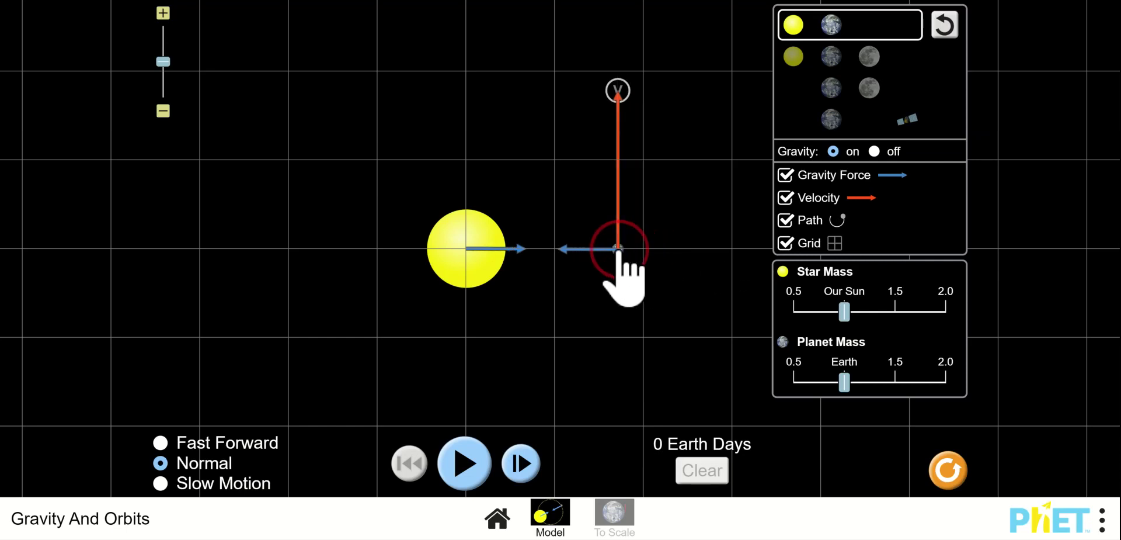
click(473, 459)
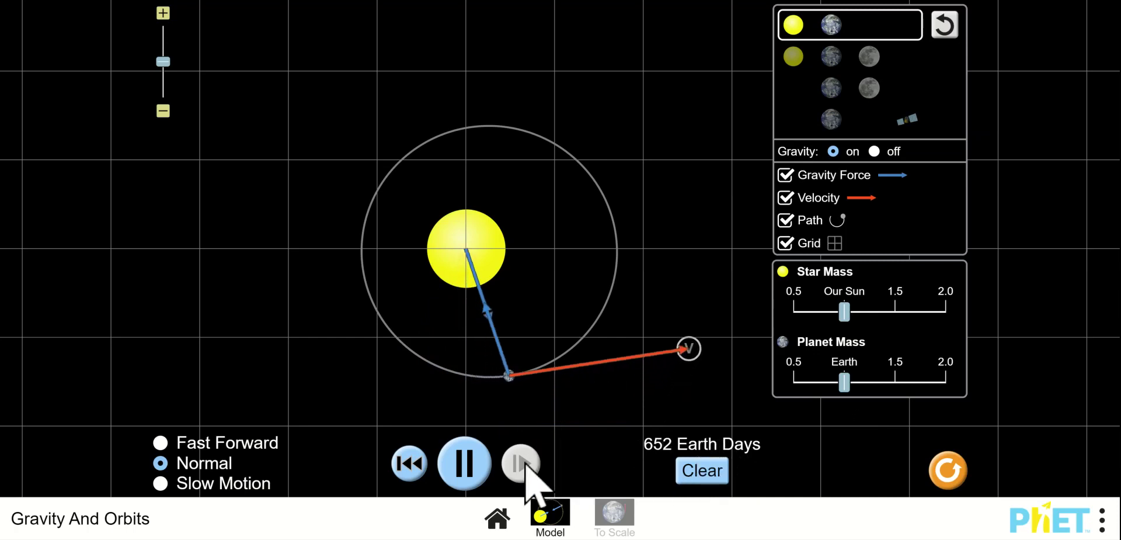
Step: Move the planet farther out, raise star mass slightly above Our Sun, then run and pause at 281 Earth Days
click(472, 468)
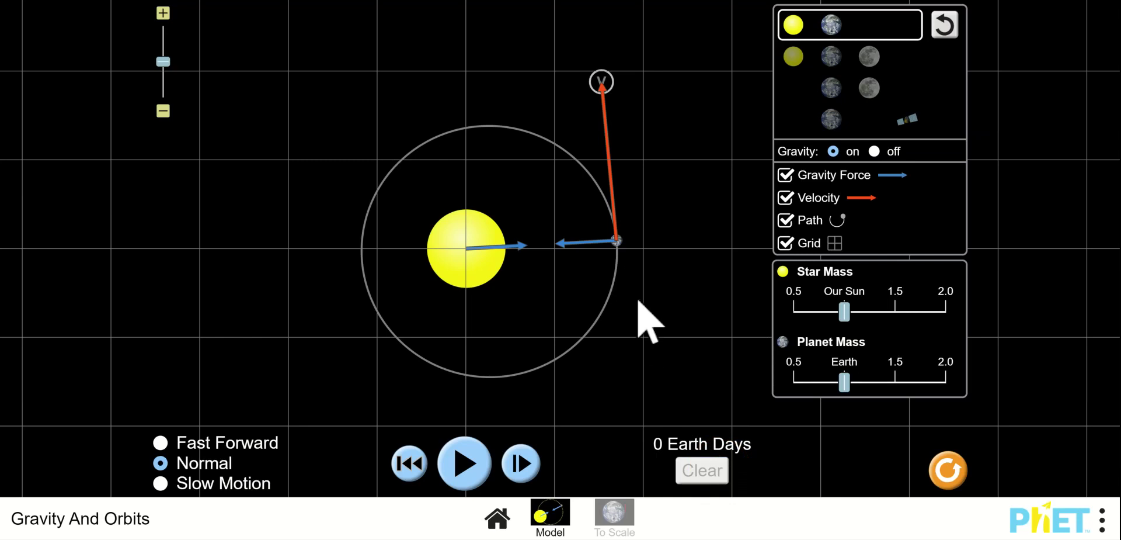
drag(616, 240, 644, 250)
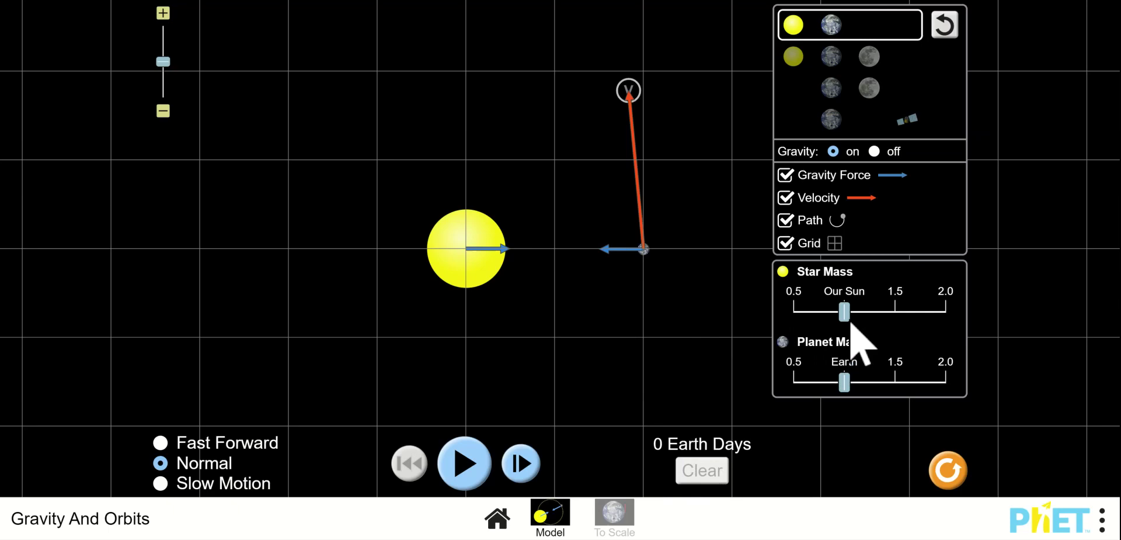
drag(850, 311, 869, 311)
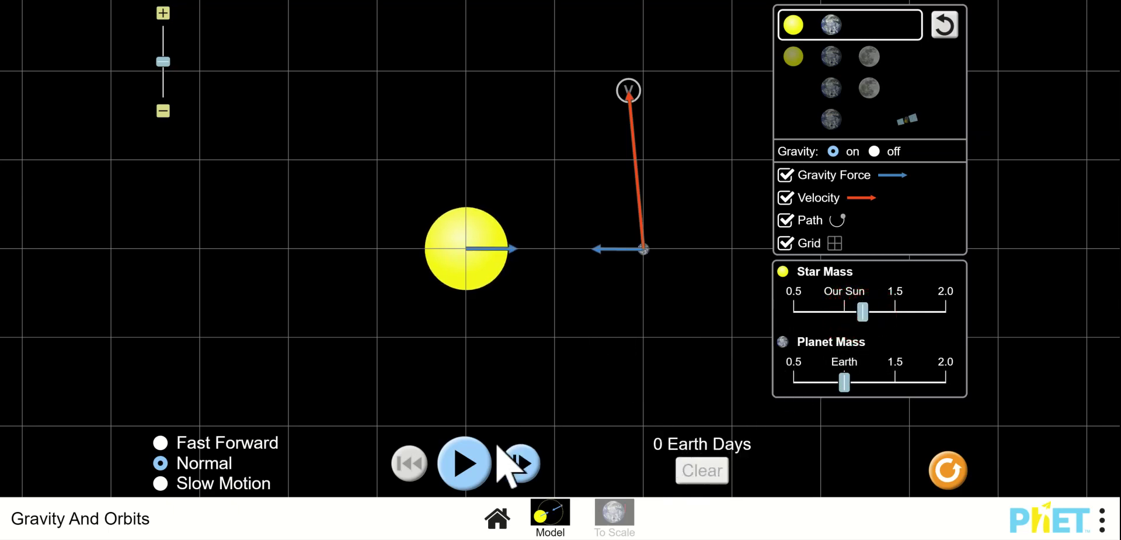
click(465, 462)
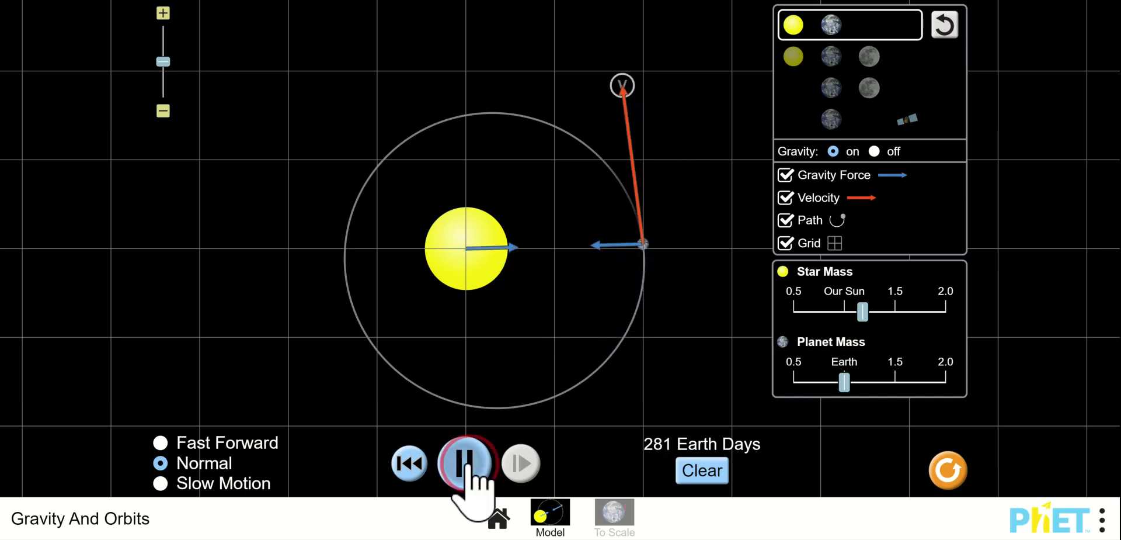
click(465, 463)
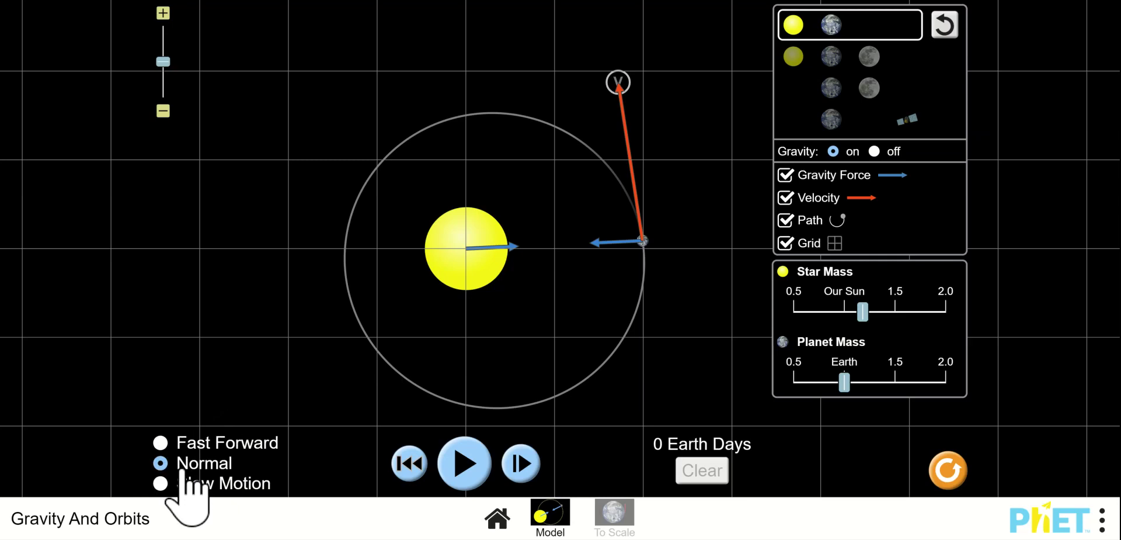
Step: Resume the orbit and switch playback speed from Fast Forward to Slow Motion
click(465, 468)
click(161, 443)
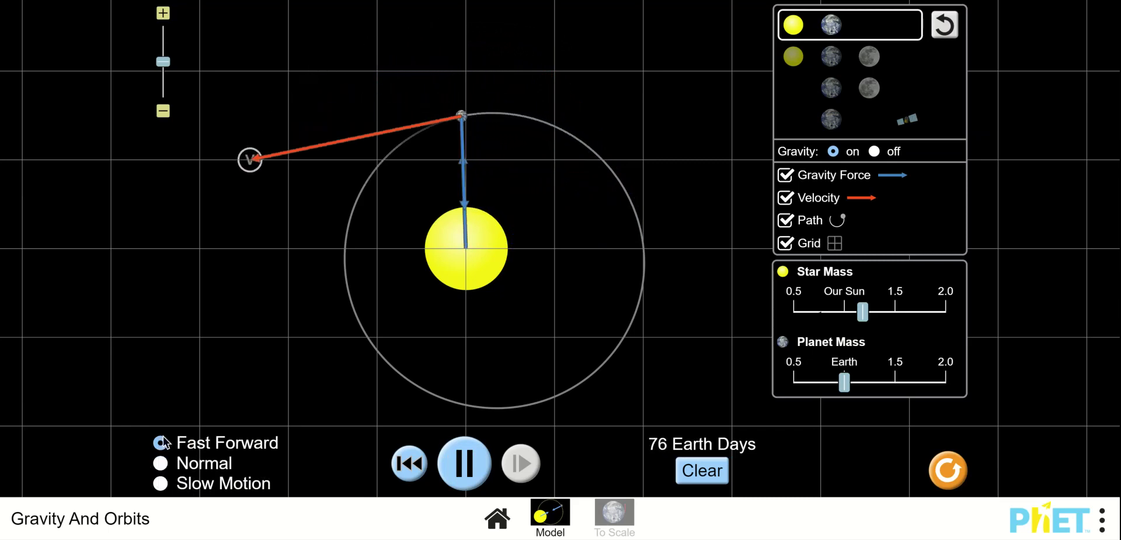
click(161, 483)
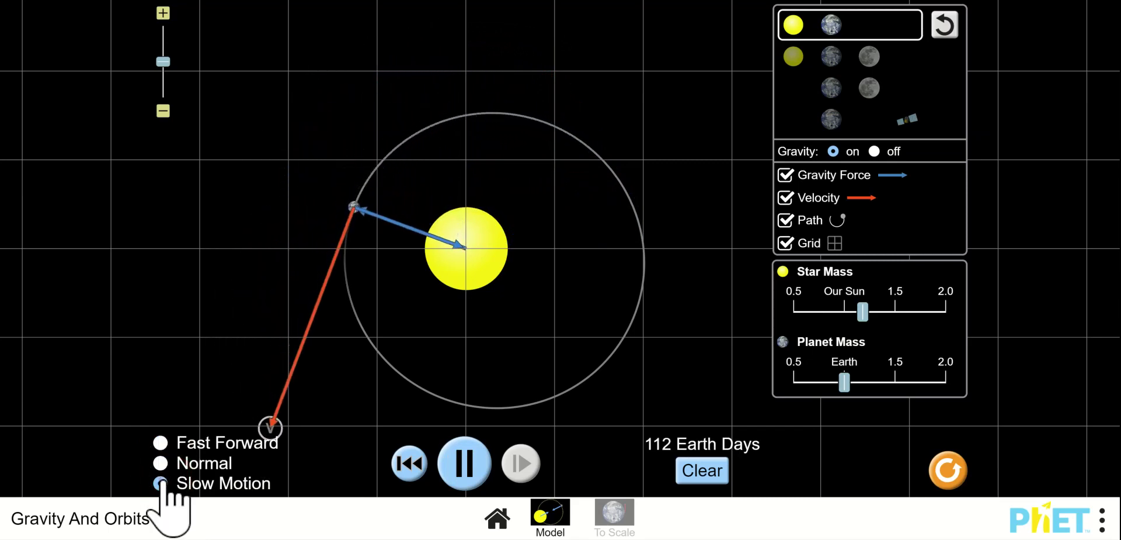